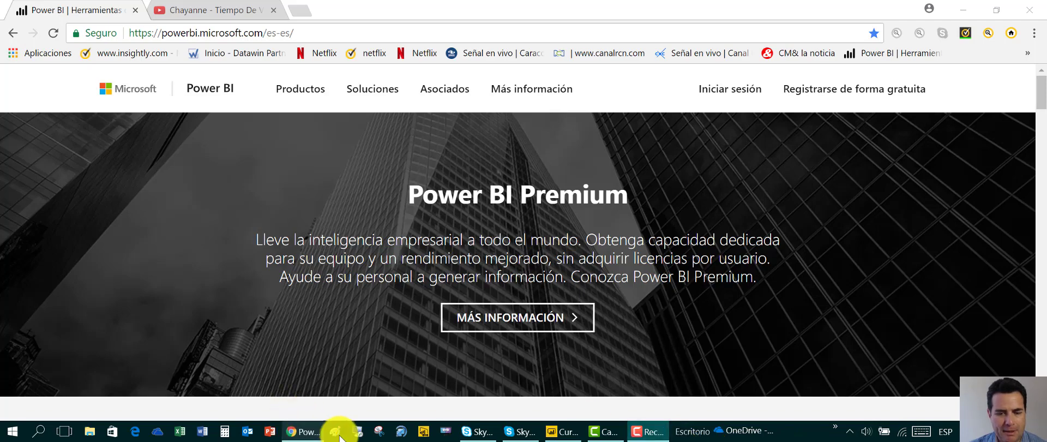
- Switch to Power BI Desktop and display the formula of the Tot Vta Sumx "EN MEMORIA" measure from the monthly sales matrix
click(562, 431)
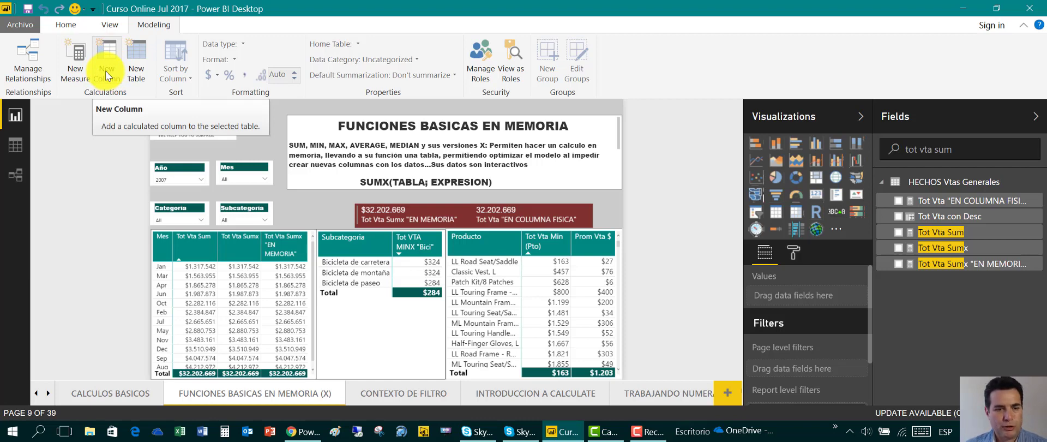
click(289, 246)
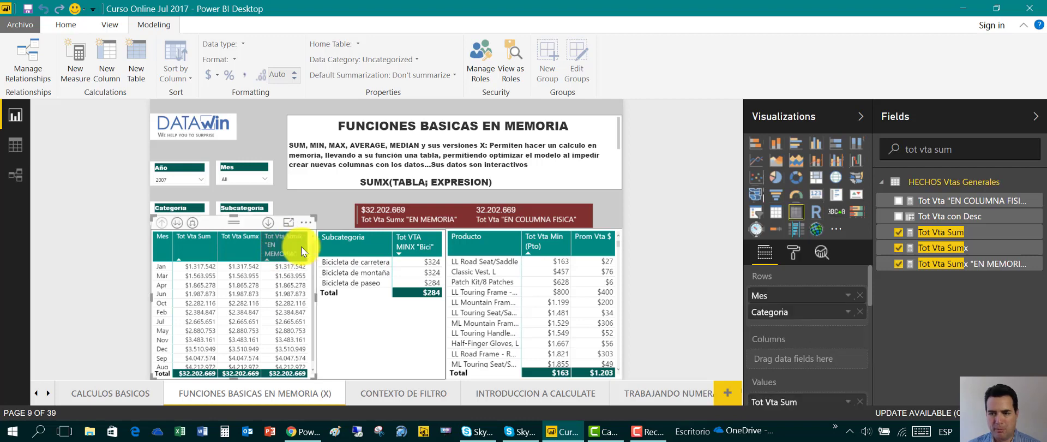
click(960, 264)
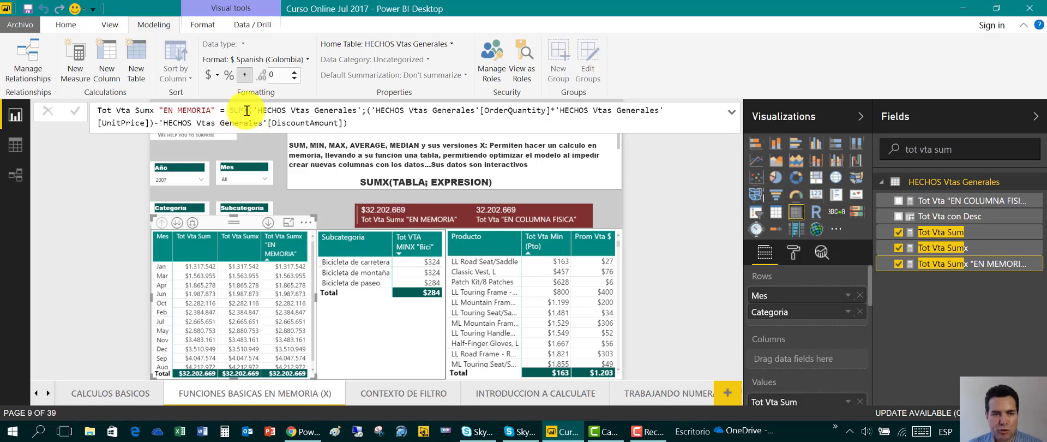
- Examine the 'HECHOS Vtas Generales' table argument of the SUMX formula, then the formula as a whole
drag(254, 111, 361, 111)
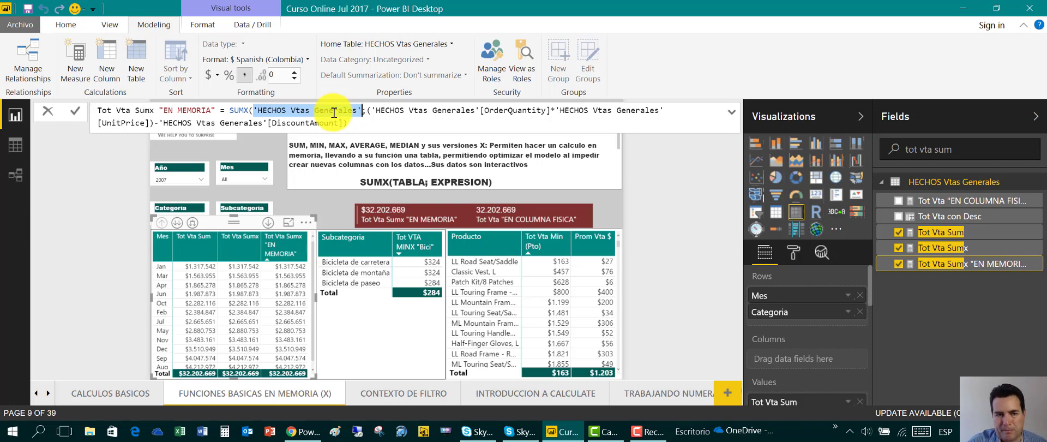
click(363, 111)
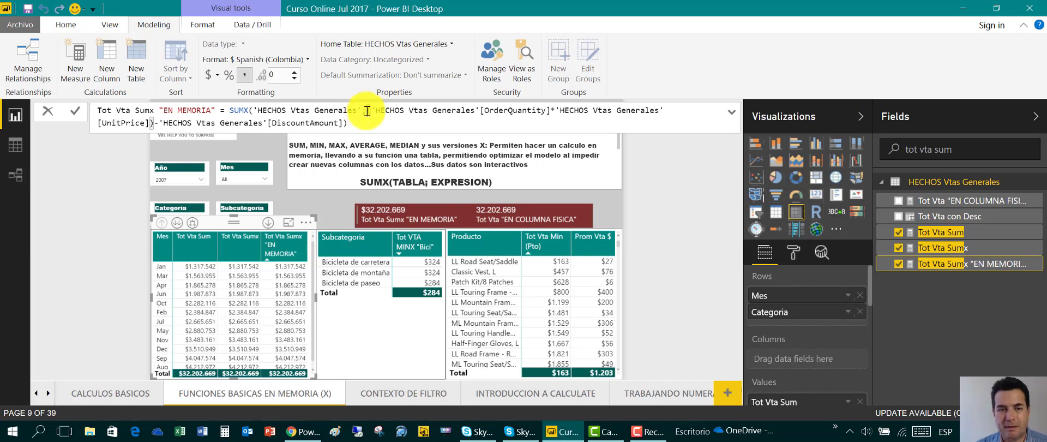
key(ctrl+a)
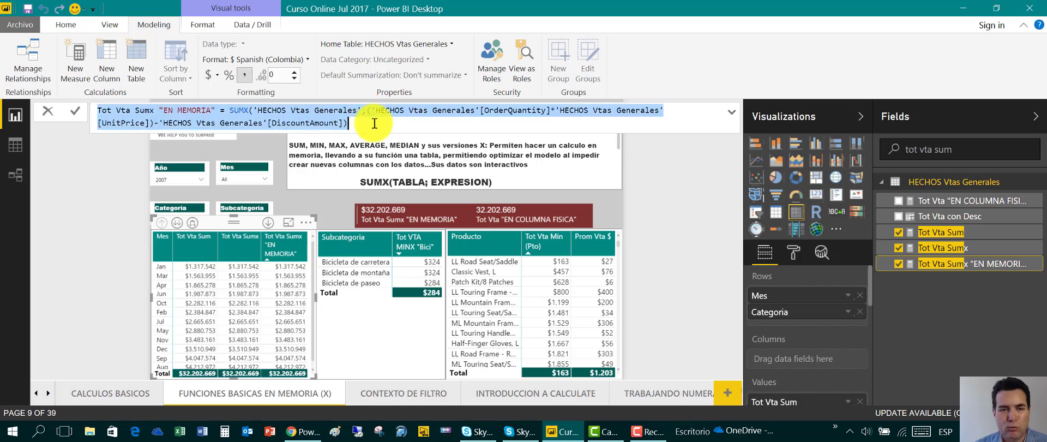
click(375, 123)
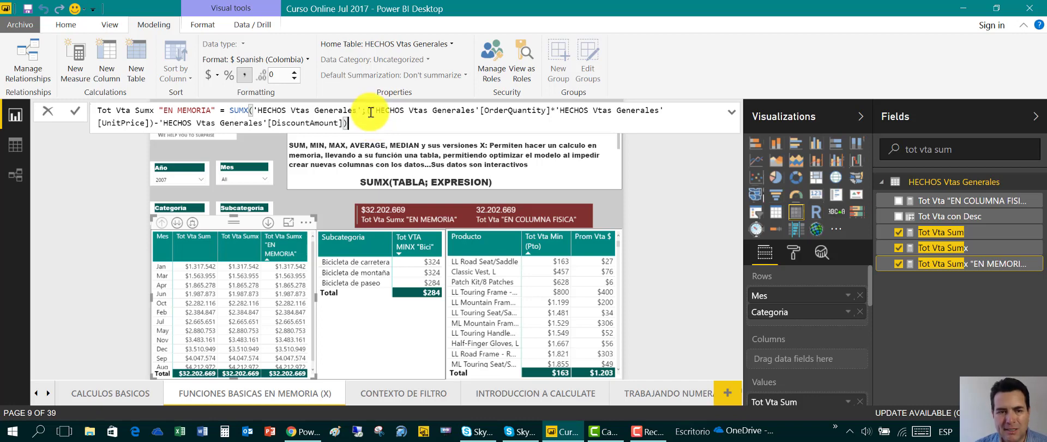
- Examine the SUMX expression term by term: the sales table, OrderQuantity multiplied by UnitPrice, and the subtraction of DiscountAmount
drag(372, 112, 553, 113)
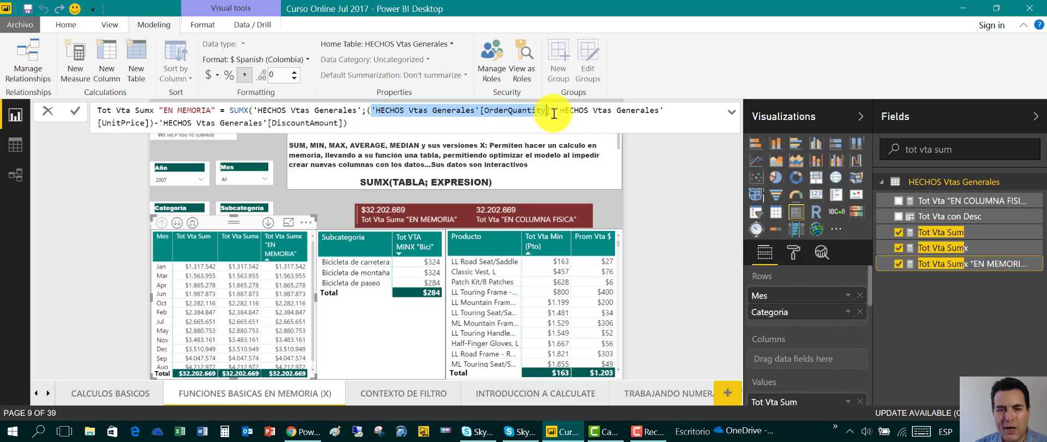
click(361, 111)
drag(361, 110, 255, 109)
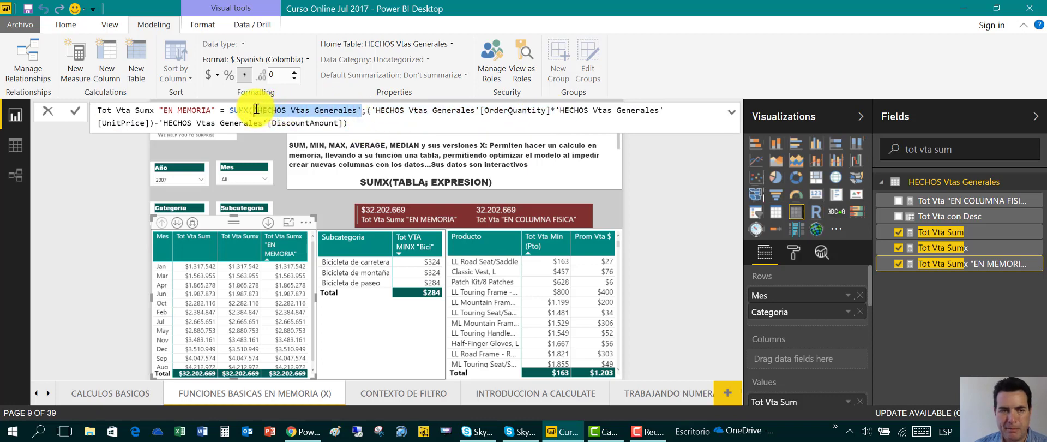
drag(481, 112, 549, 110)
click(548, 111)
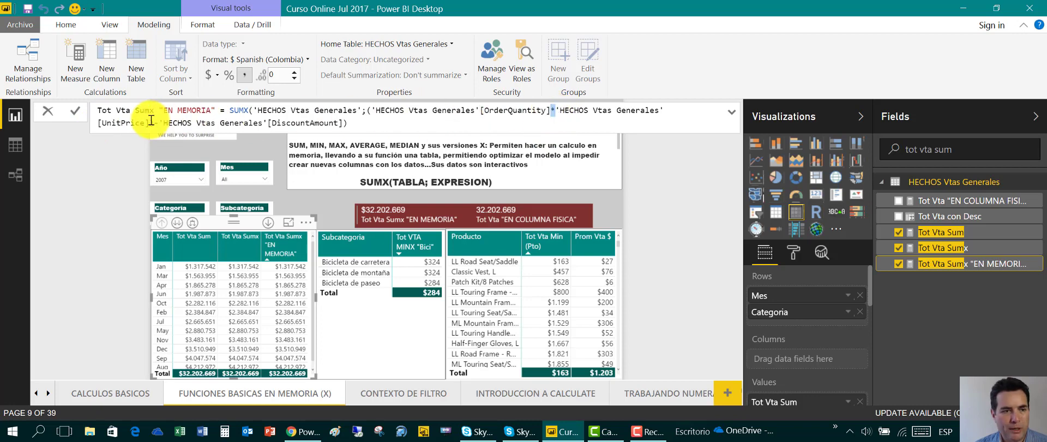
drag(147, 124, 95, 124)
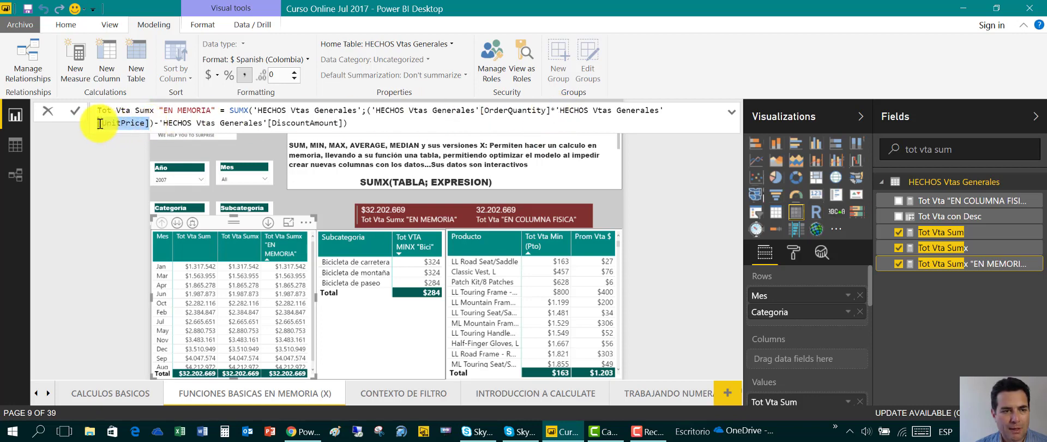
click(157, 125)
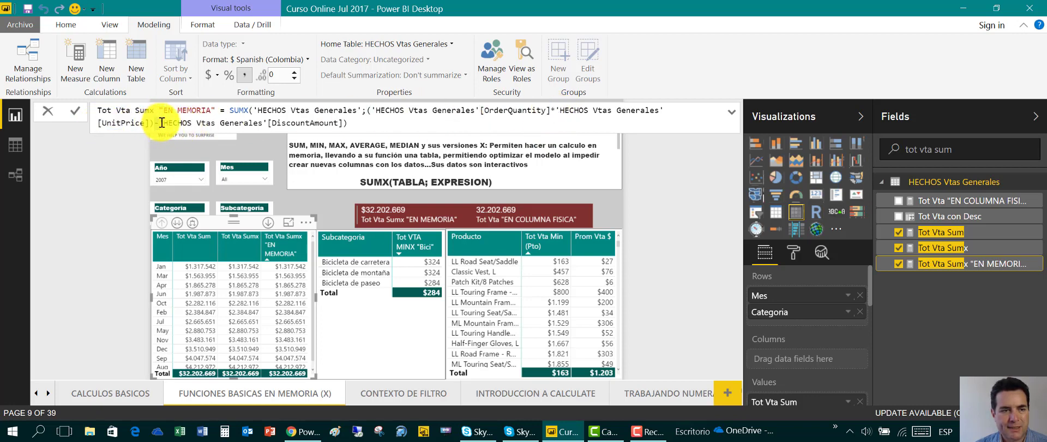
click(365, 125)
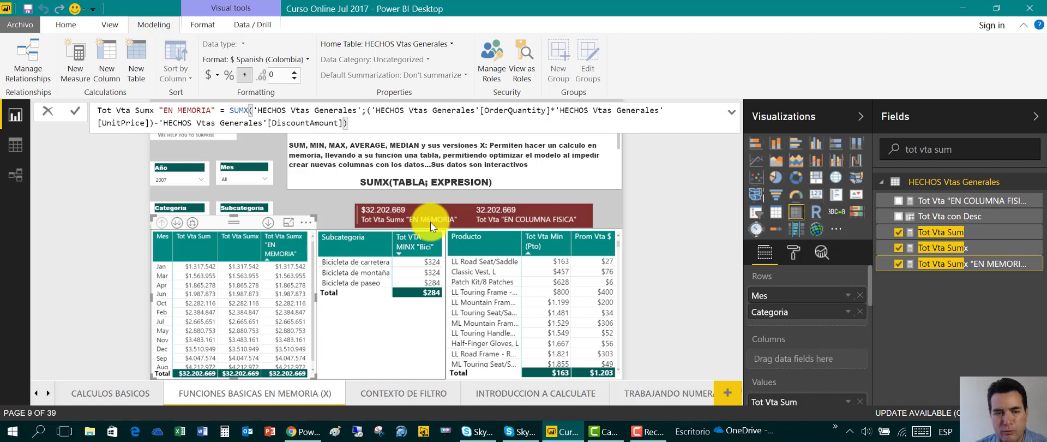
- Find the Tot Vta con Desc column in the HECHOS Vtas Generales table data and display its formula
click(15, 148)
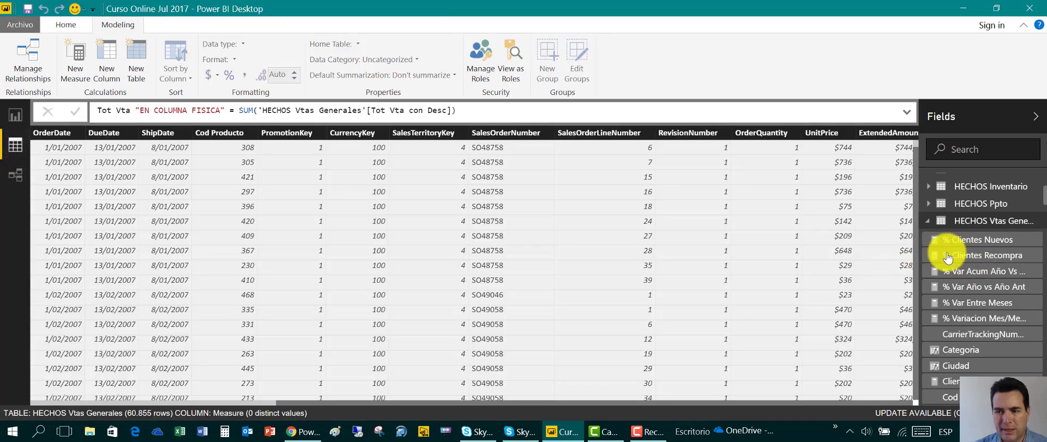
click(261, 401)
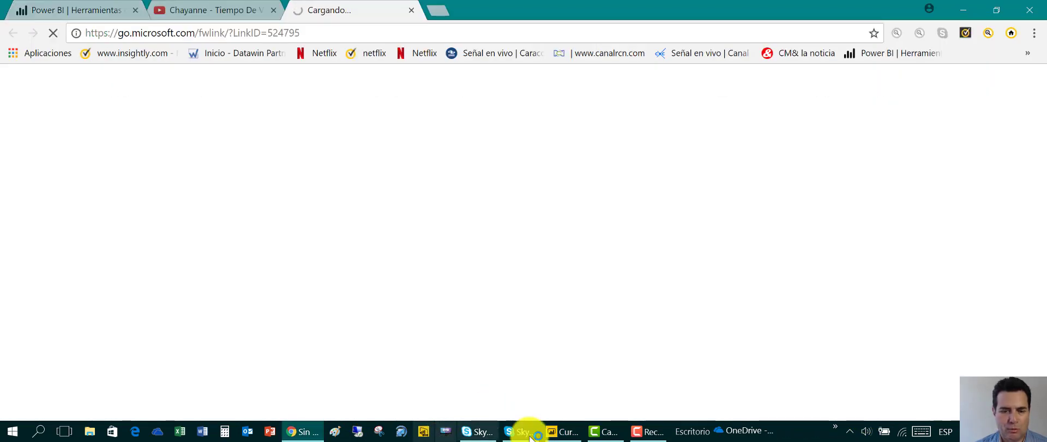
click(557, 434)
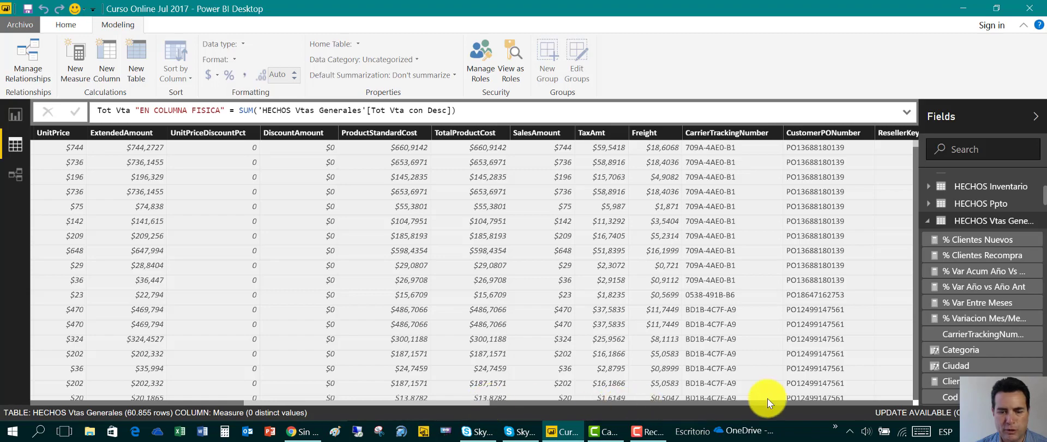
click(803, 400)
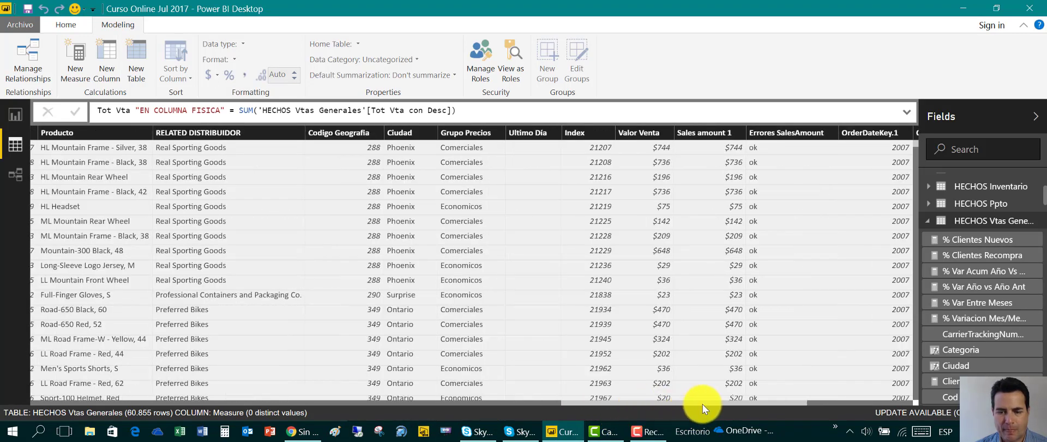
drag(702, 403, 873, 407)
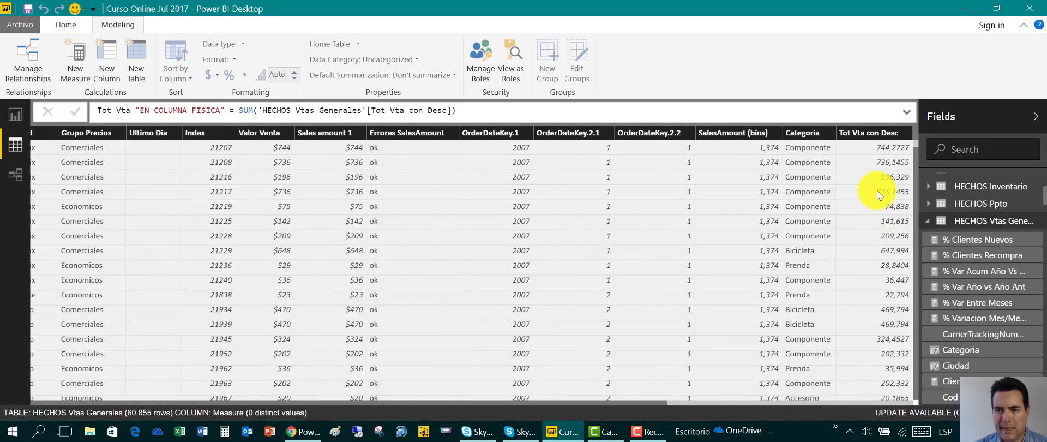
click(877, 136)
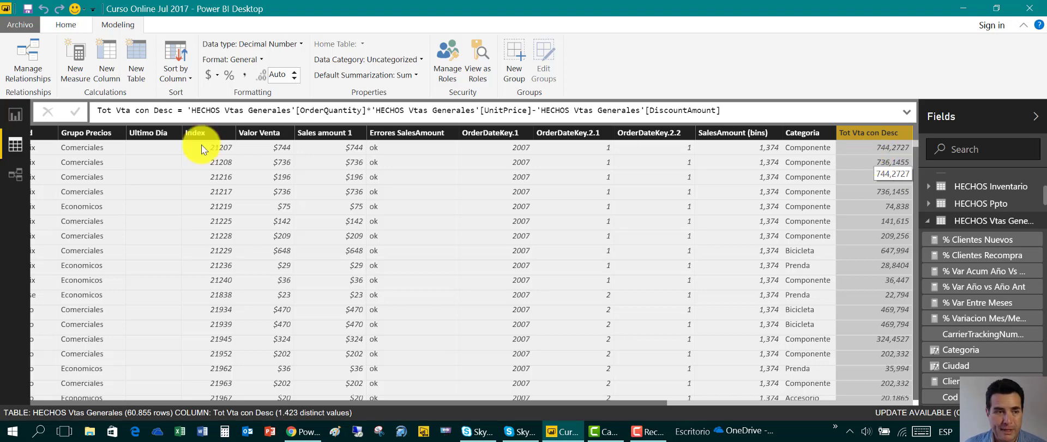
- Return to the report and review the table argument of the Tot Vta Sumx "EN MEMORIA" measure against the monthly sales matrix
click(16, 114)
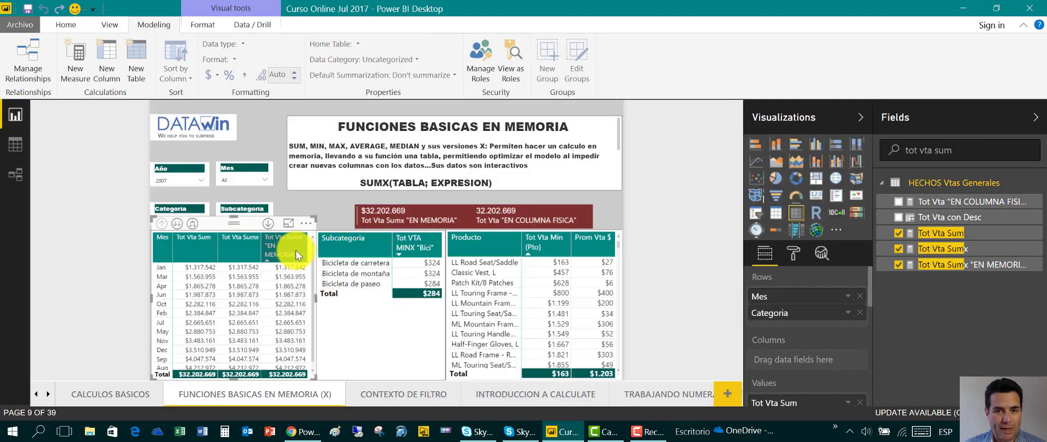
click(984, 267)
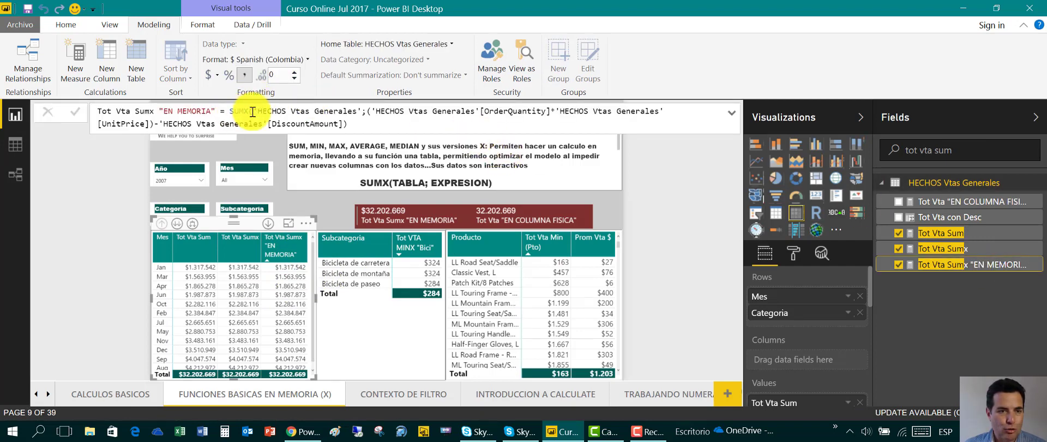
drag(253, 111, 362, 112)
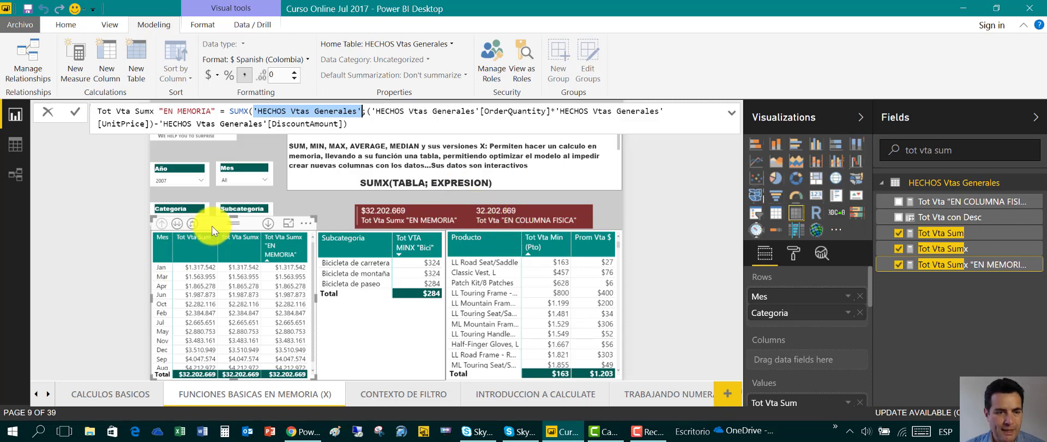
click(273, 231)
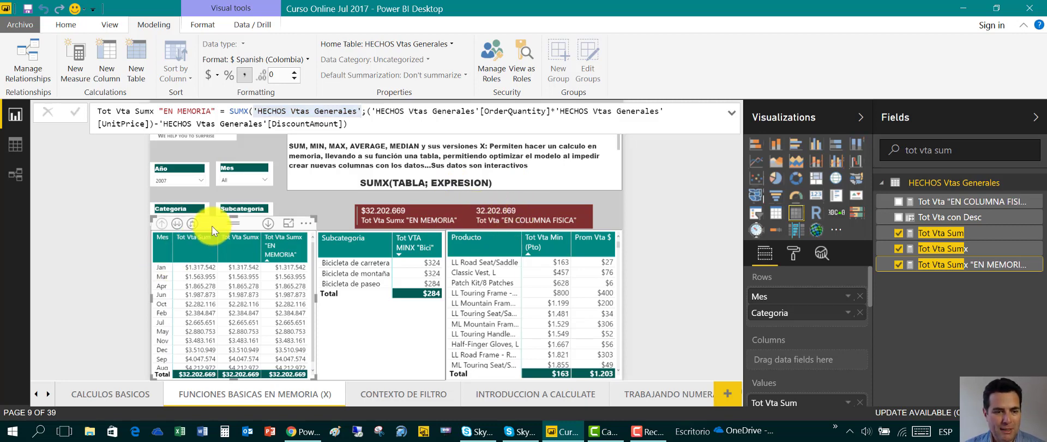
click(211, 253)
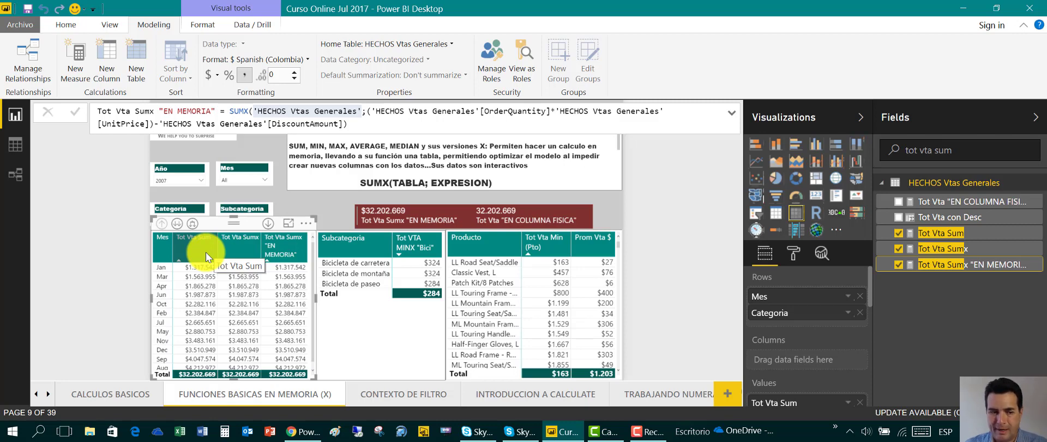
- Compare the formulas of the Tot Vta Sum, Tot Vta Sumx and Tot Vta Sumx "EN MEMORIA" measures
click(948, 236)
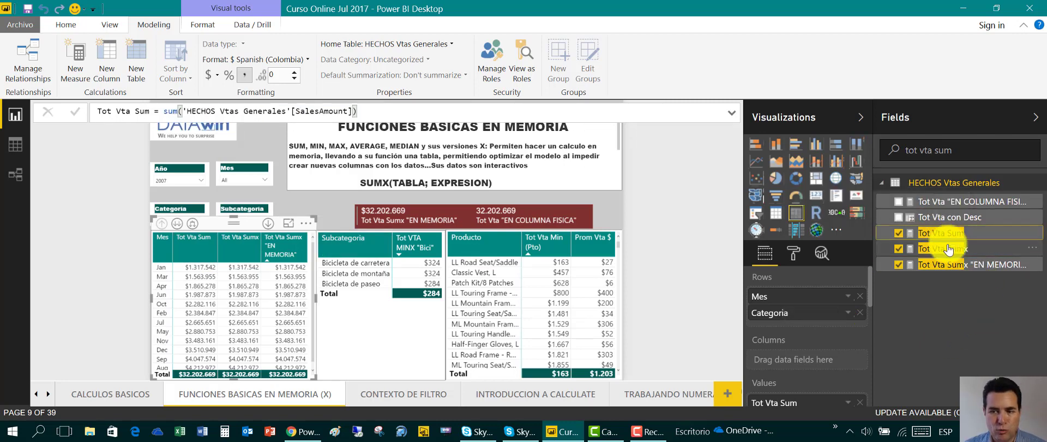
click(948, 249)
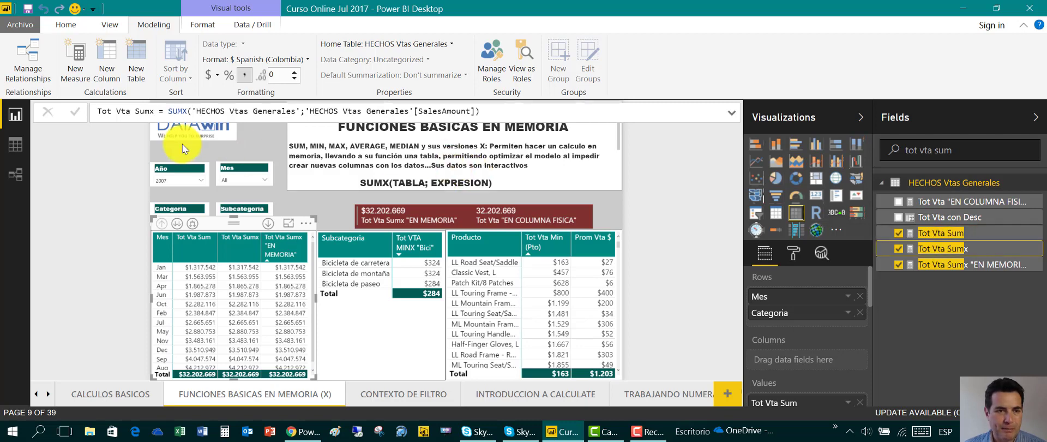
drag(190, 110, 504, 114)
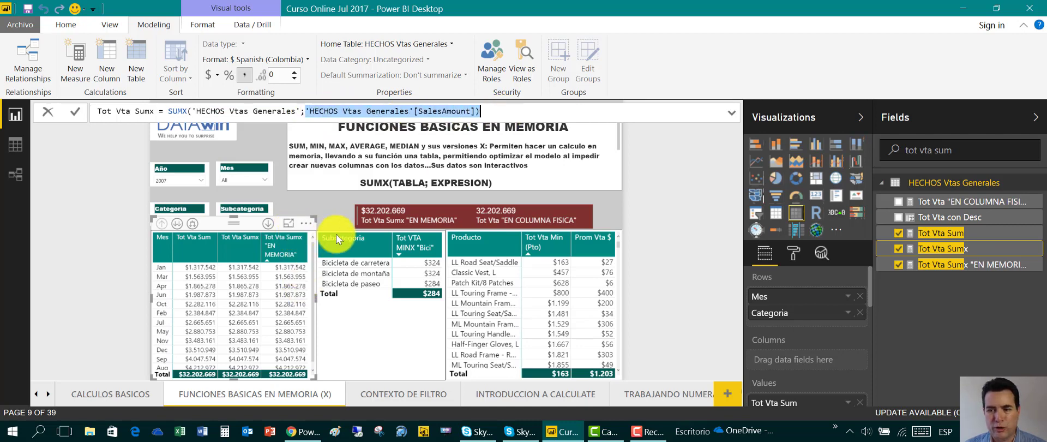
click(962, 265)
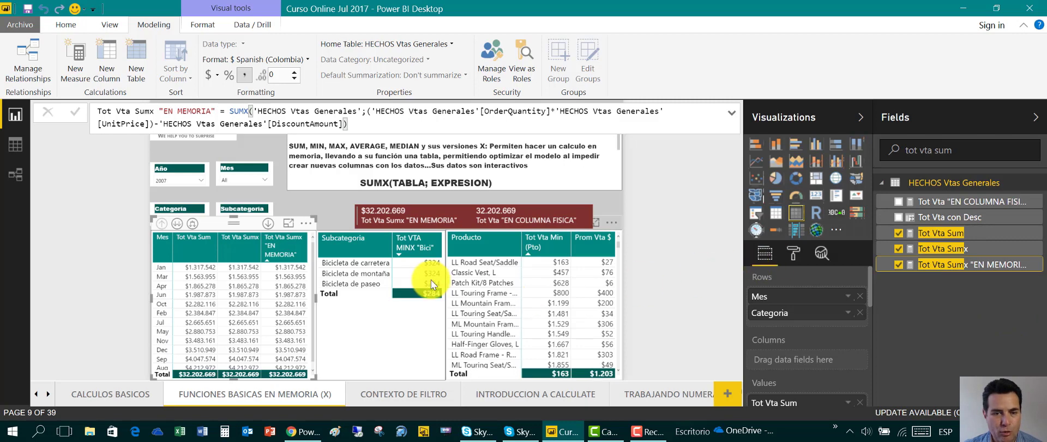
- Select the Subcategoria matrix, search the fields for MINX and display the formula of the Tot VTA MINX "Bici" measure
click(339, 228)
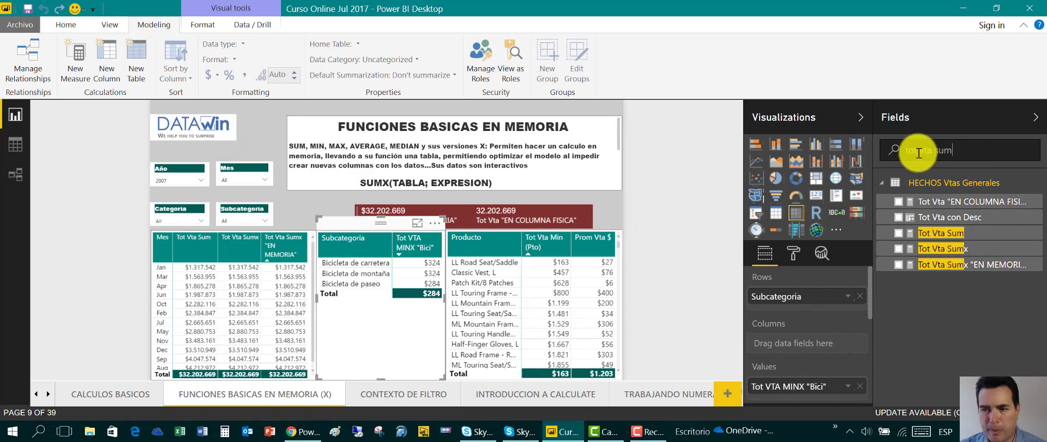
click(892, 154)
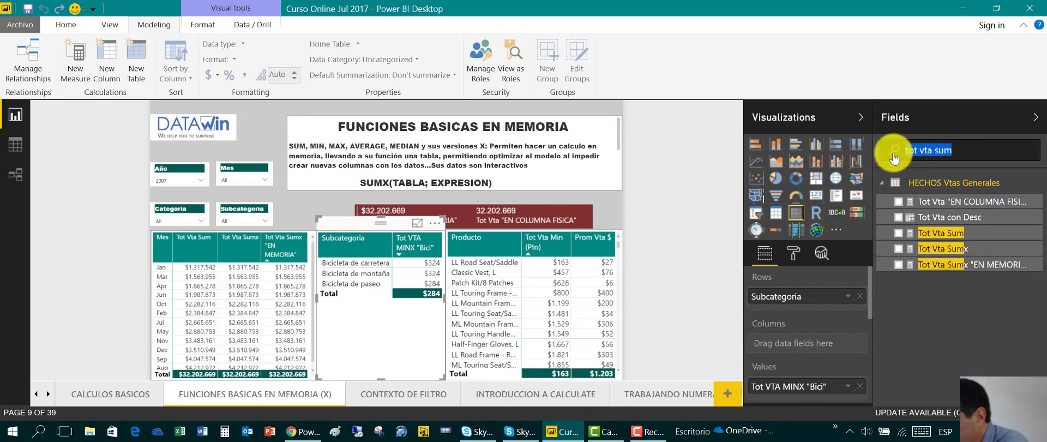
text(MINX)
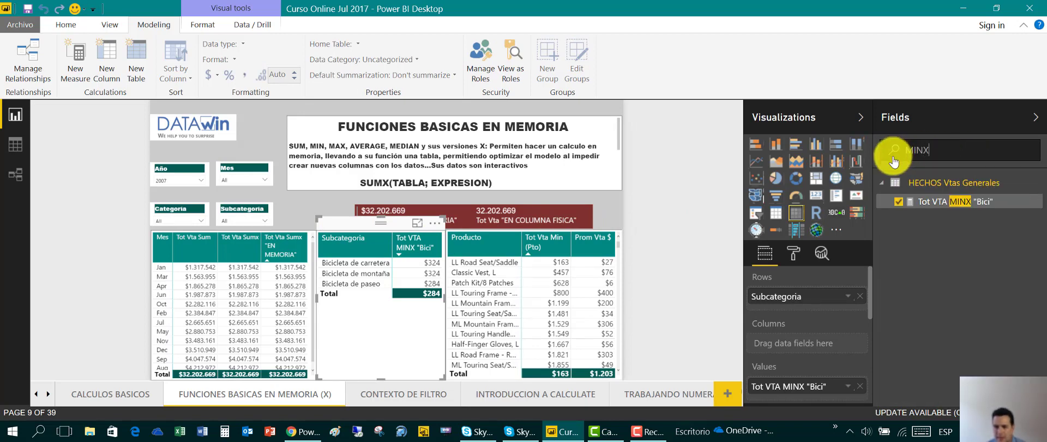
click(965, 205)
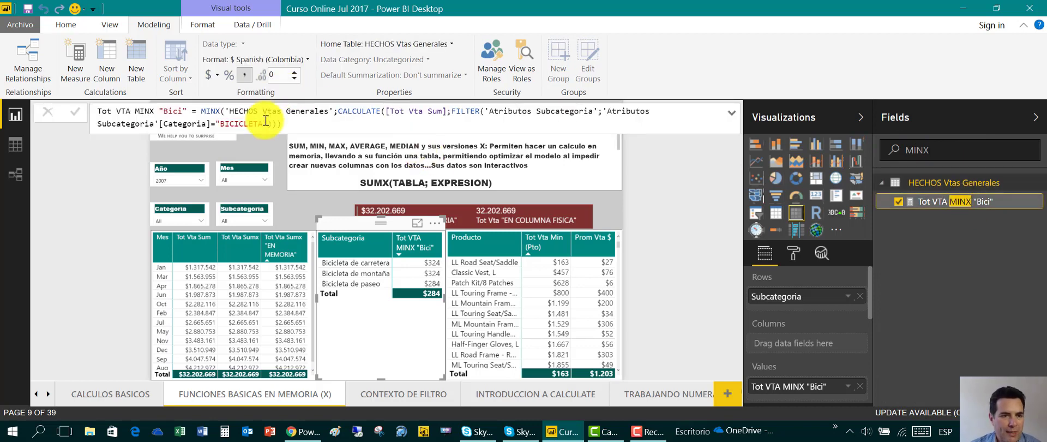
- Examine the table argument, the FILTER on the BICICLETA category and the CALCULATE function within the MINX formula
drag(225, 112, 333, 111)
mouse_move(334, 111)
mouse_down()
mouse_move(351, 111)
mouse_move(339, 112)
mouse_up()
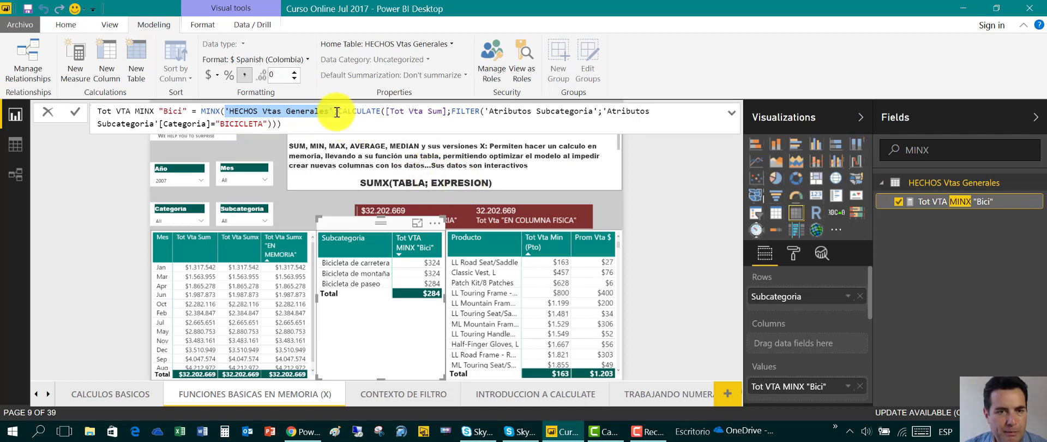
drag(335, 110, 468, 127)
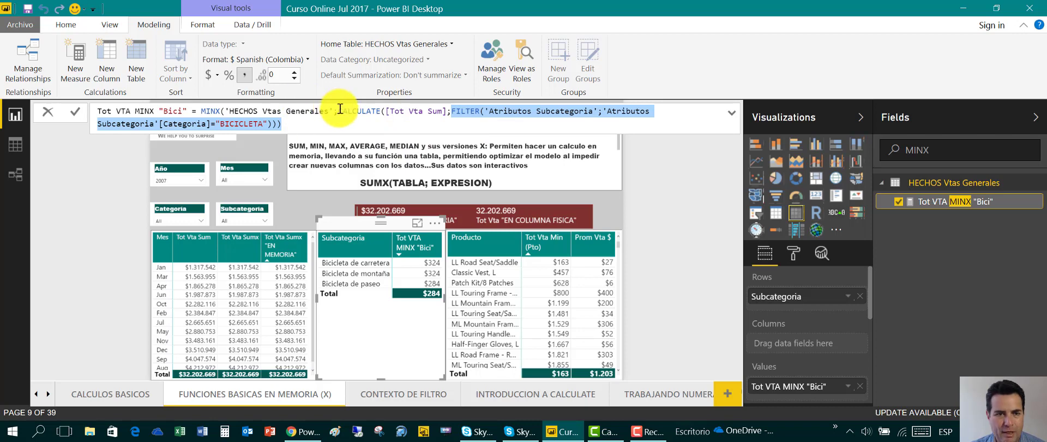
drag(339, 111, 383, 118)
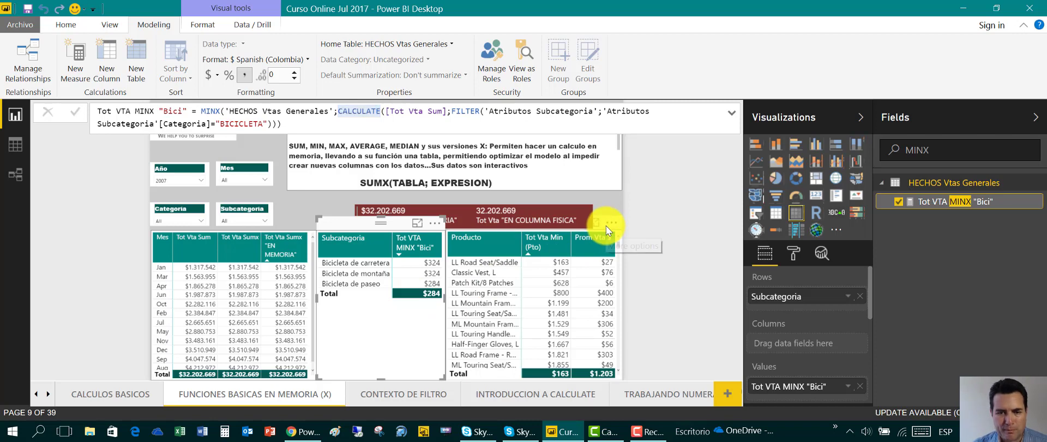
- Search the fields for "MIN (PTO" and display the formula of the Tot Vta Min (Pto) measure
click(610, 223)
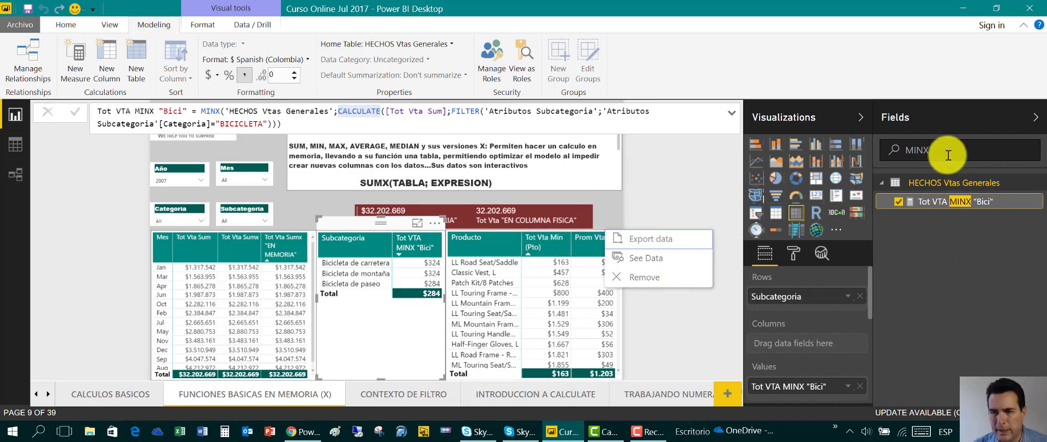
double_click(873, 148)
text(MIN PTO)
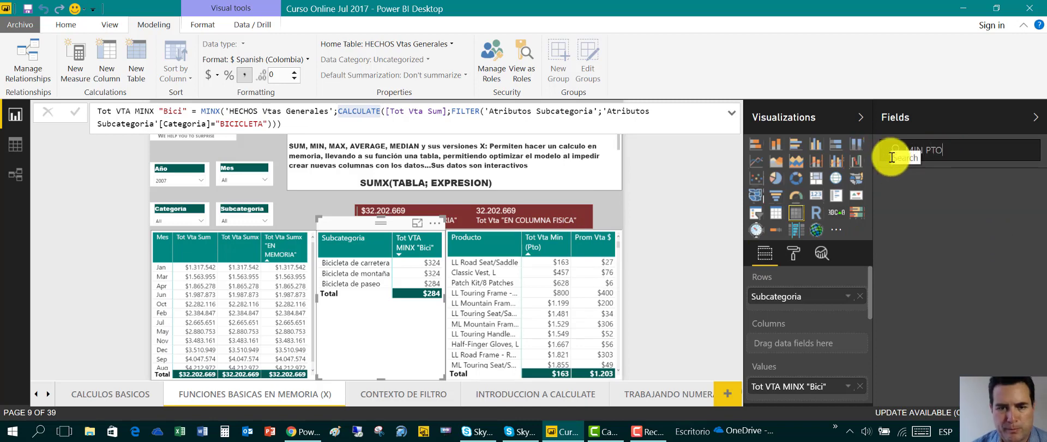
click(927, 152)
text(()
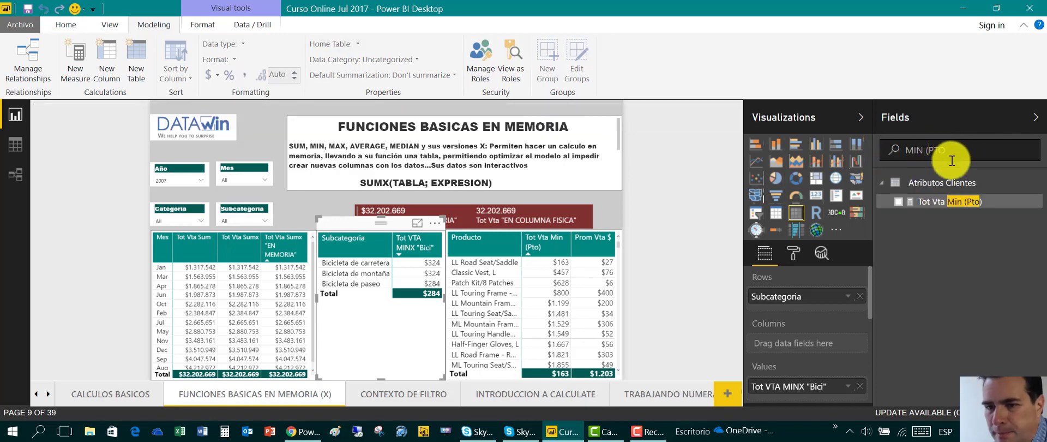
click(927, 202)
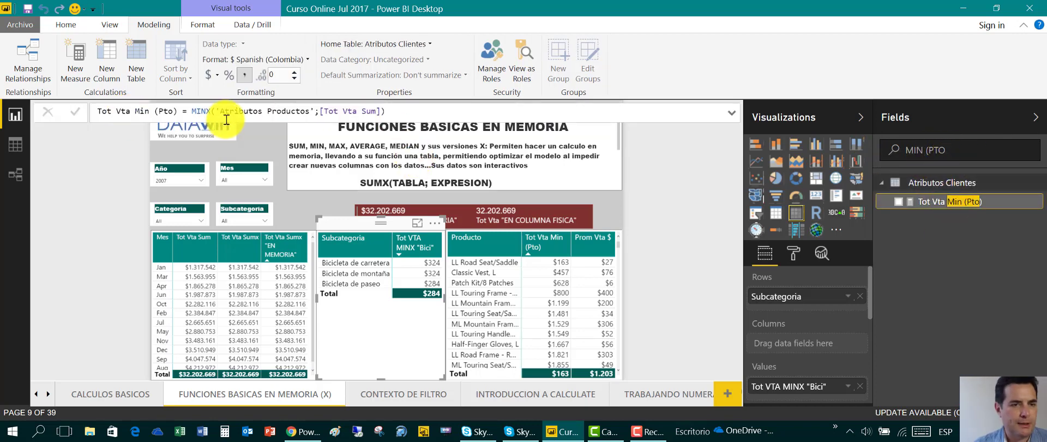
- Examine the 'Atributos Productos' table argument and the [Tot Vta Sum] expression in the MINX formula of Tot Vta Min (Pto)
drag(216, 112, 316, 118)
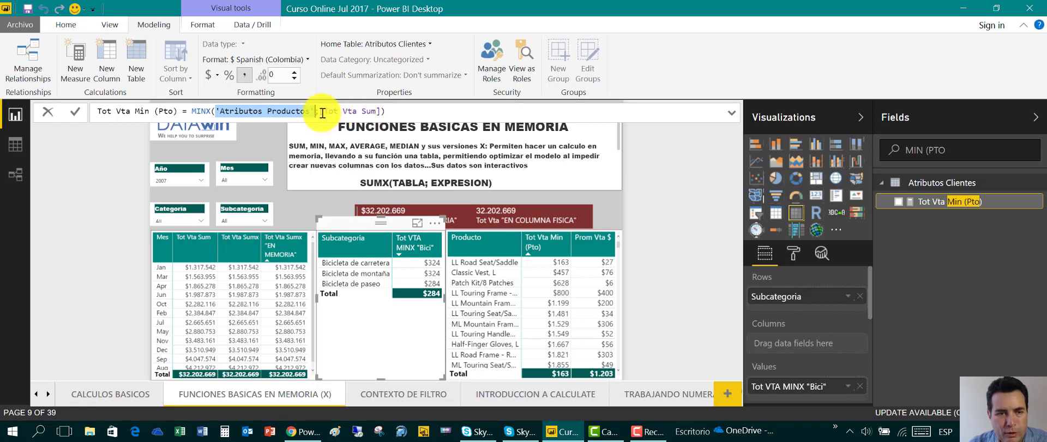
drag(320, 112, 382, 111)
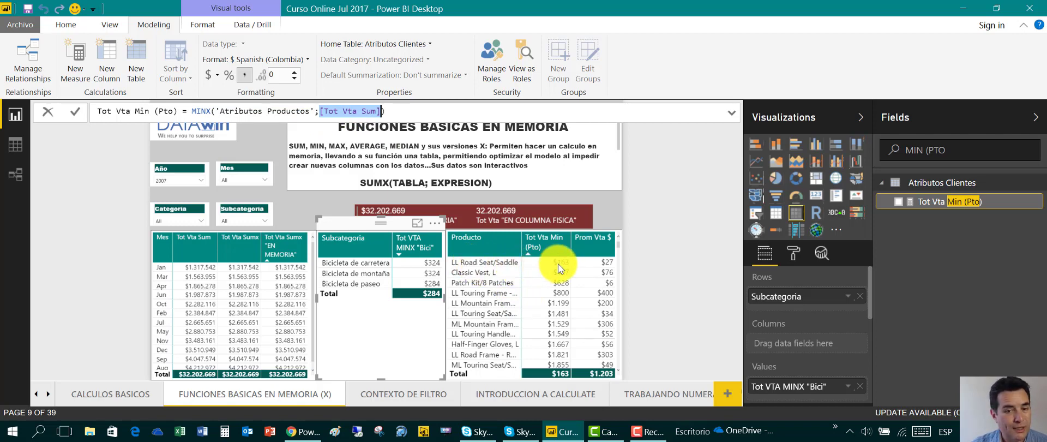
click(289, 201)
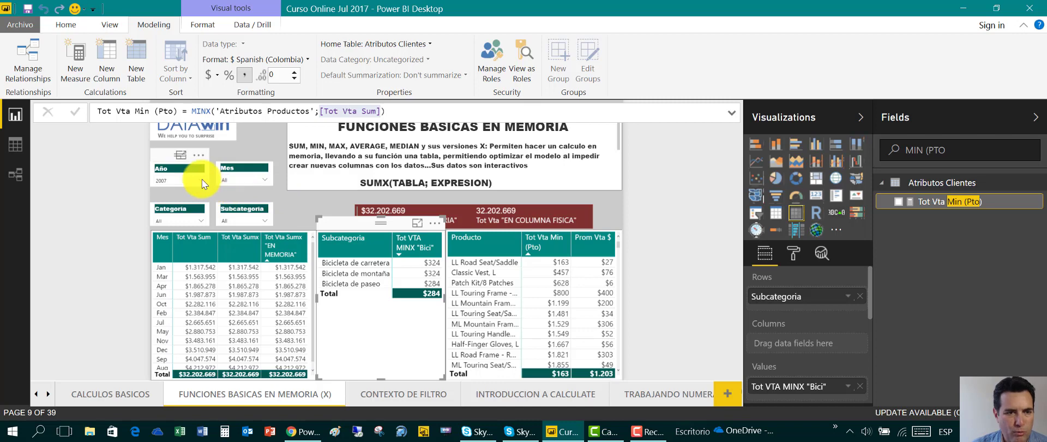
- Clear the Año slicer's year selection so the report covers all years
click(246, 144)
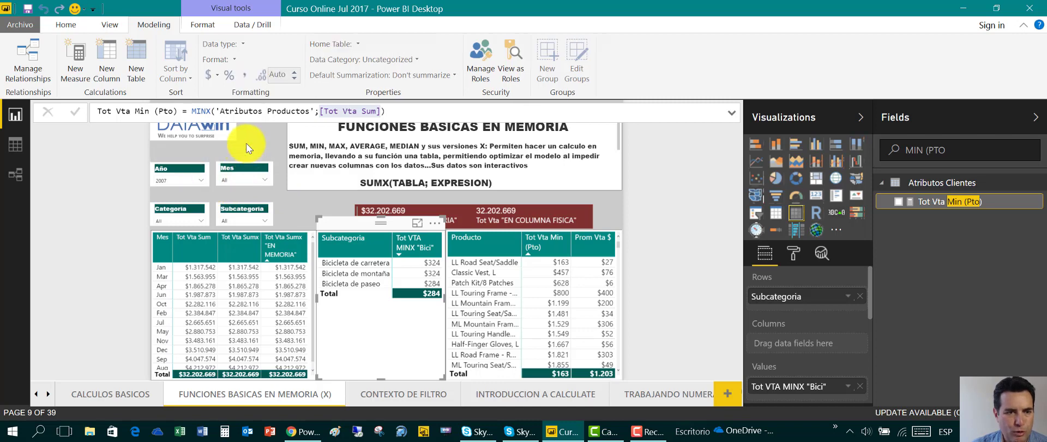
click(202, 180)
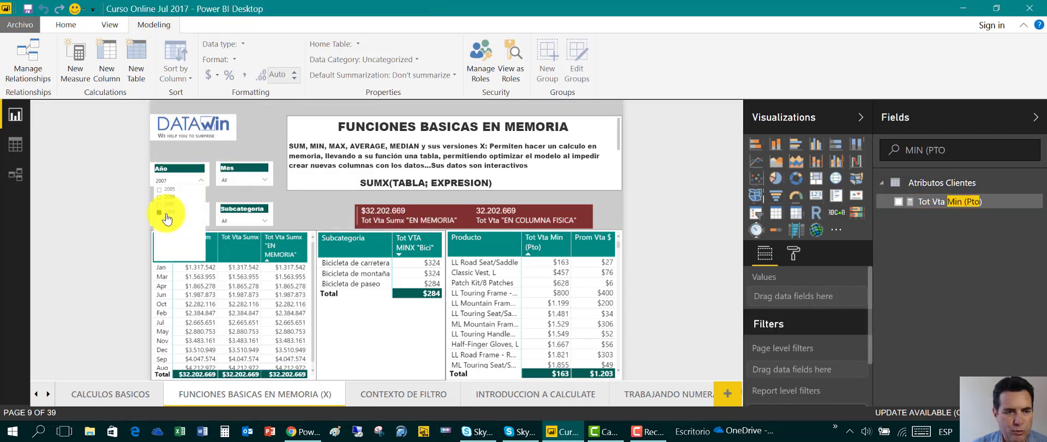
click(167, 204)
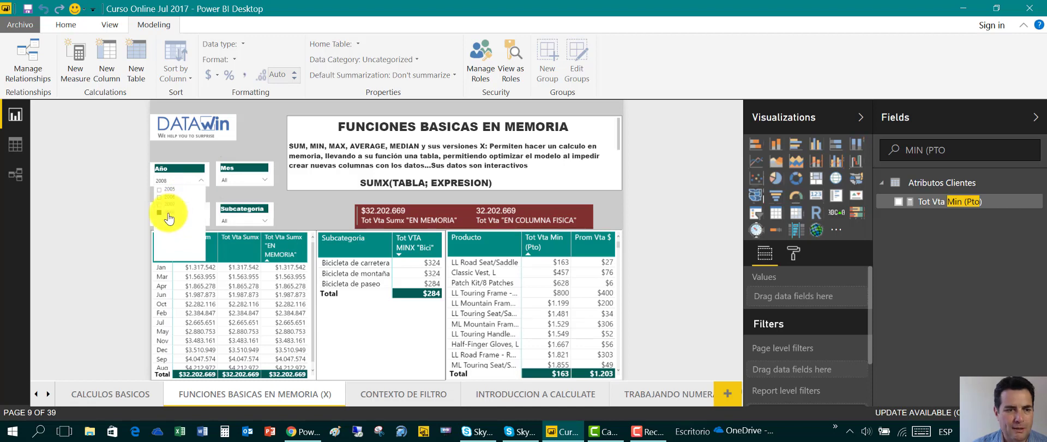
click(202, 179)
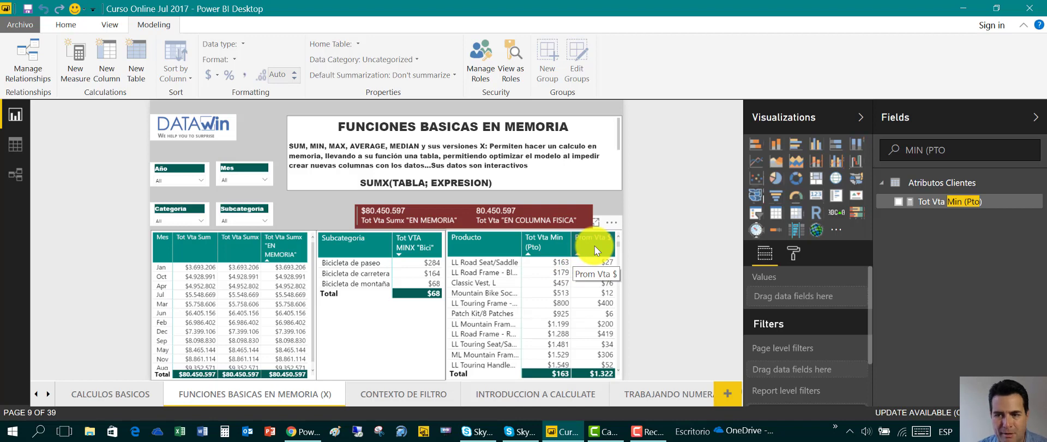
- Search the fields for PROM and examine the table and expression arguments in the AVERAGEX formula of the Prom Vta $ measure
drag(951, 150, 902, 150)
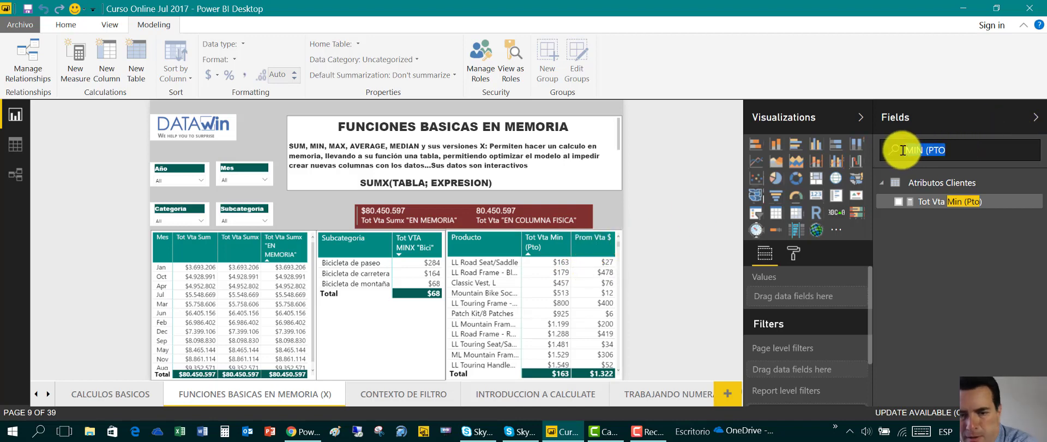
text(PROM)
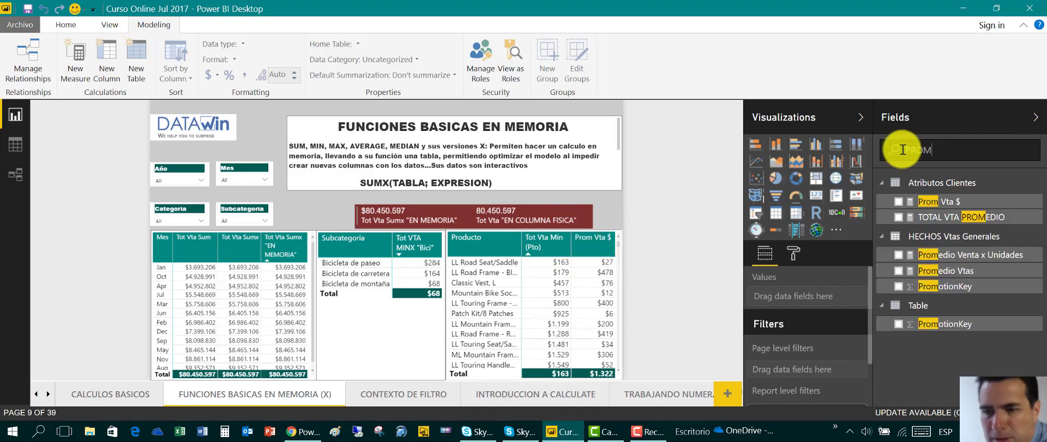
click(945, 203)
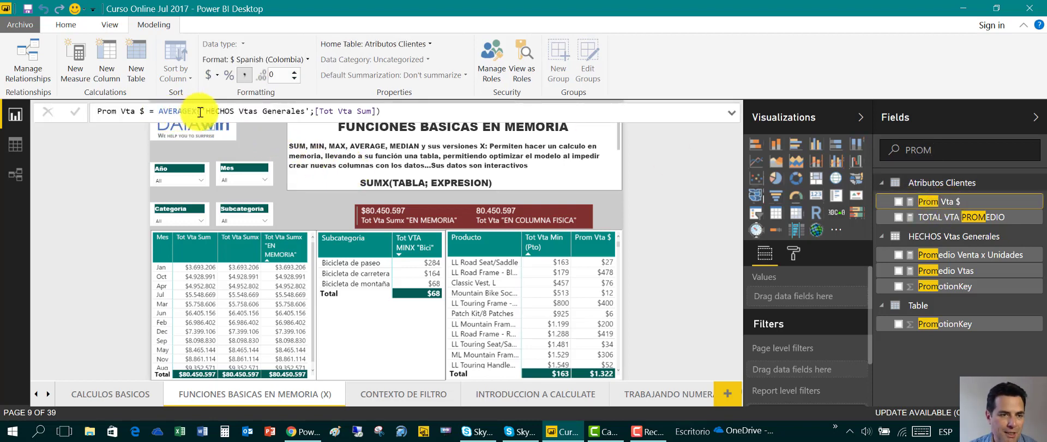
drag(202, 112, 311, 110)
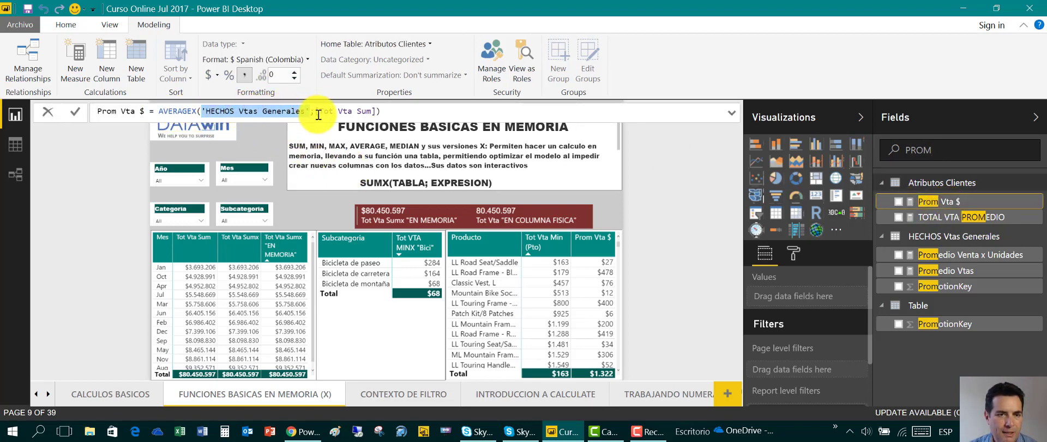
drag(379, 111, 312, 111)
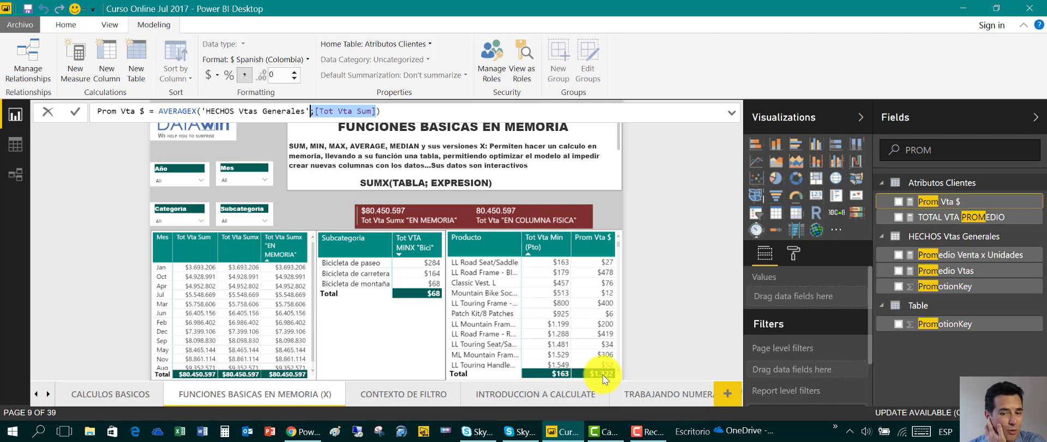
- Filter the report to the year 2007 and the month Jun with the Año and Mes slicers
click(198, 181)
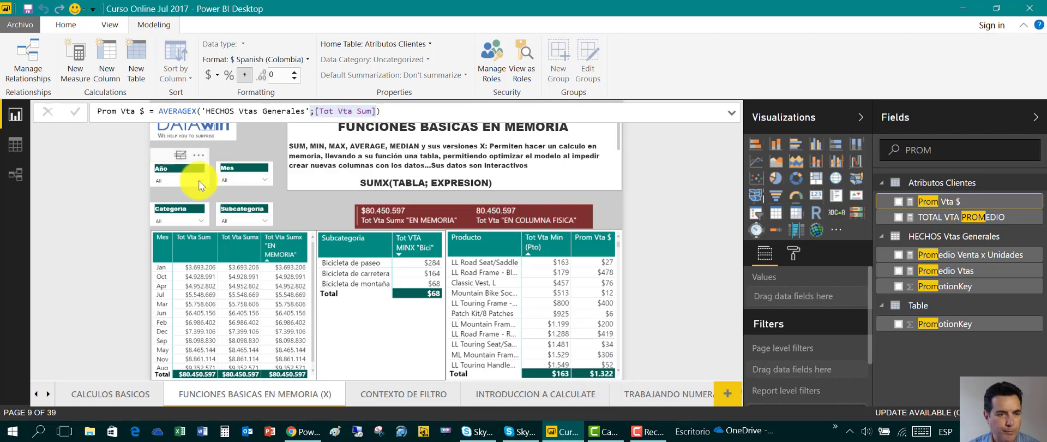
click(202, 180)
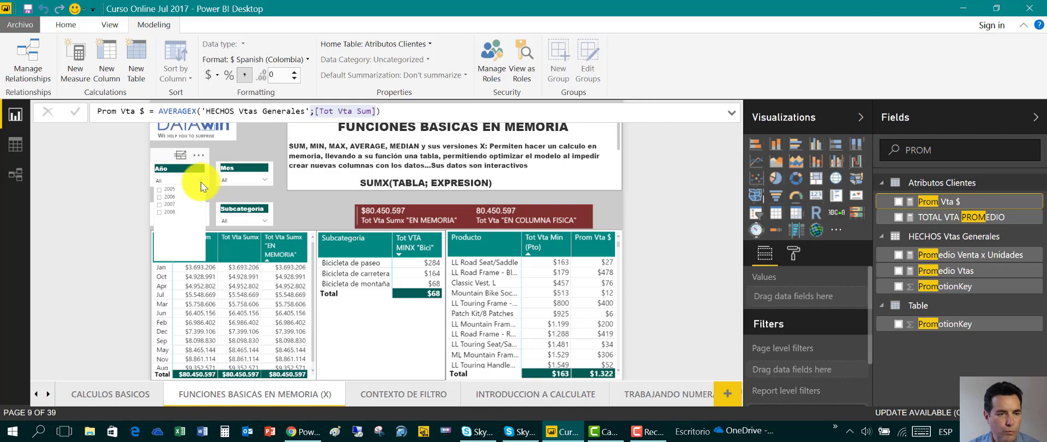
click(166, 205)
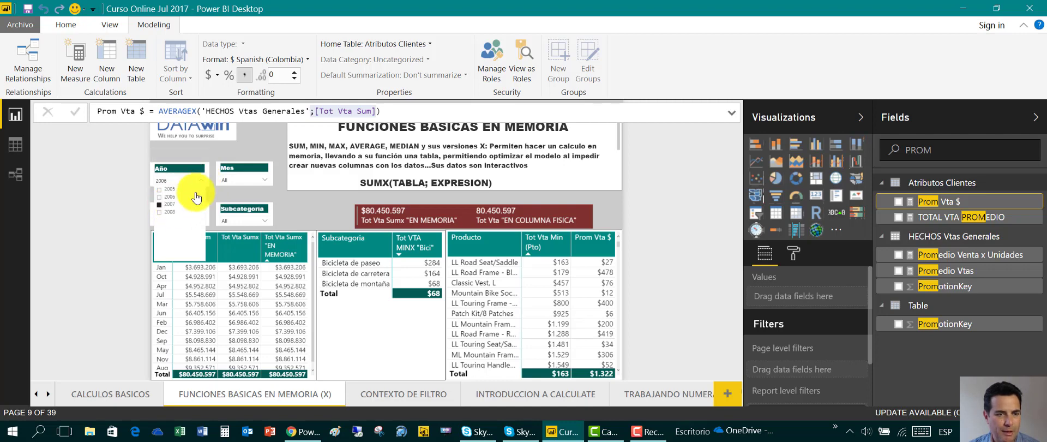
click(264, 179)
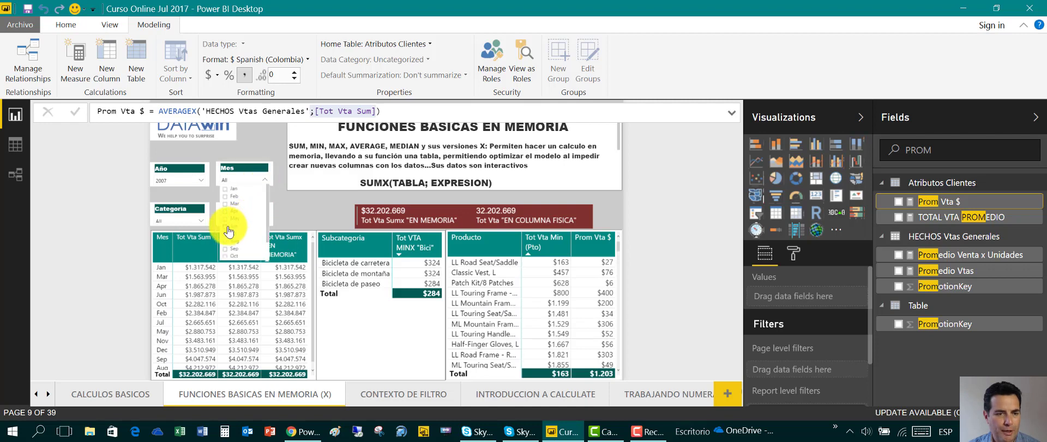
click(228, 226)
click(263, 179)
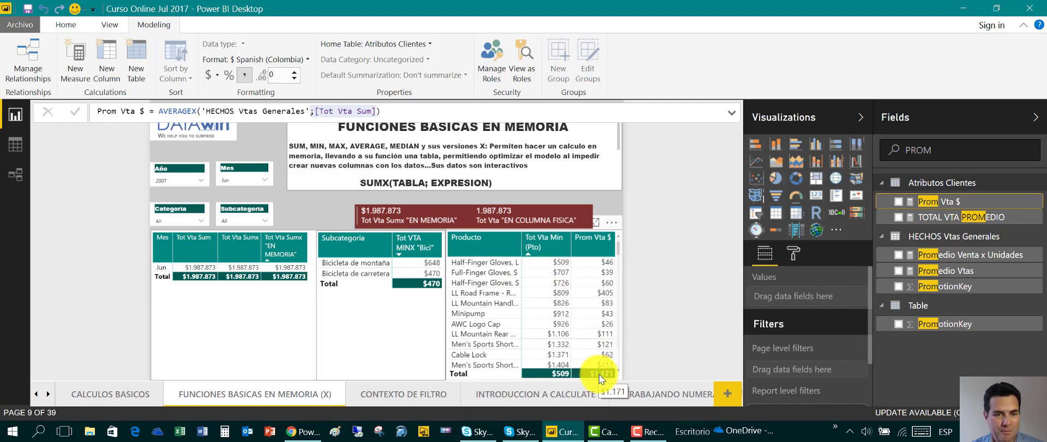
click(300, 198)
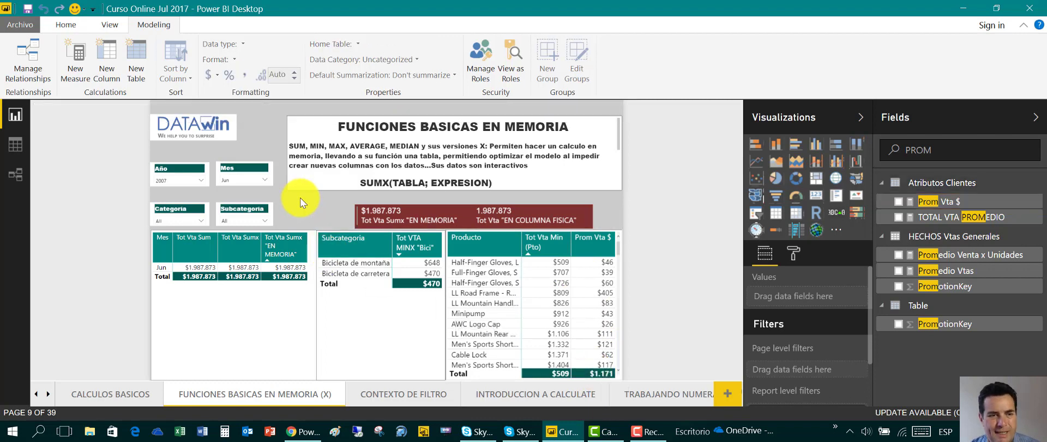